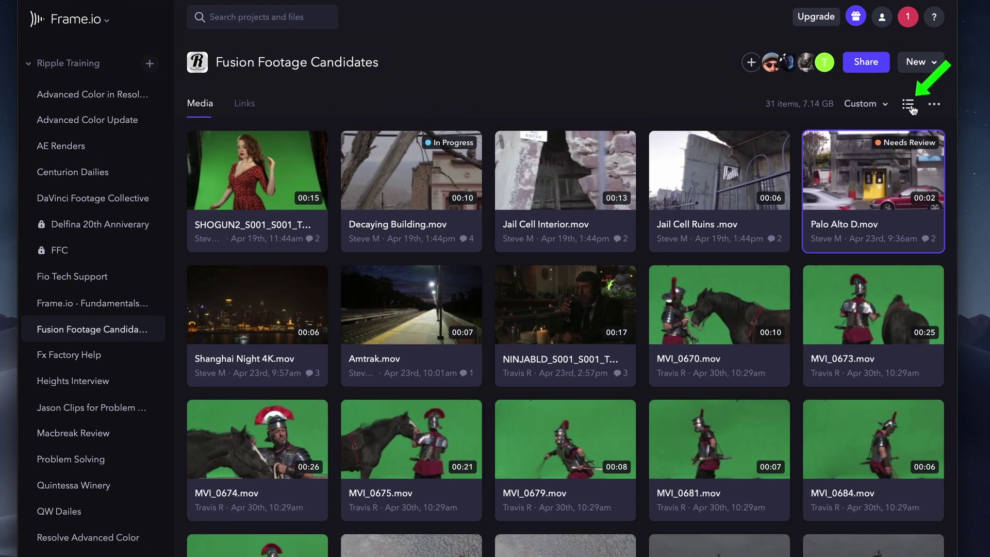
Start a new project named 'Marin Shots' and set it to Private
{"action": "left_click", "coordinate": [908, 105]}
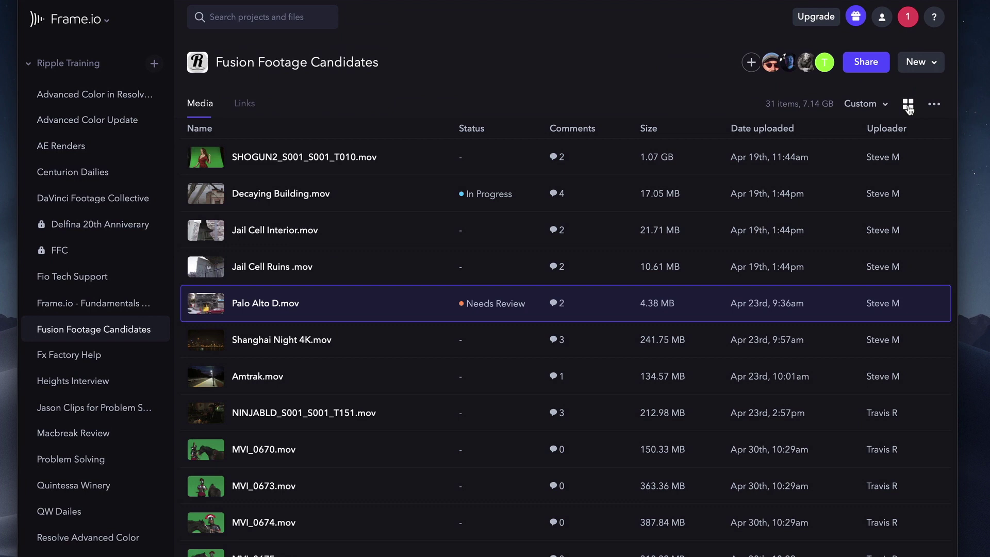
{"action": "left_click", "coordinate": [908, 106]}
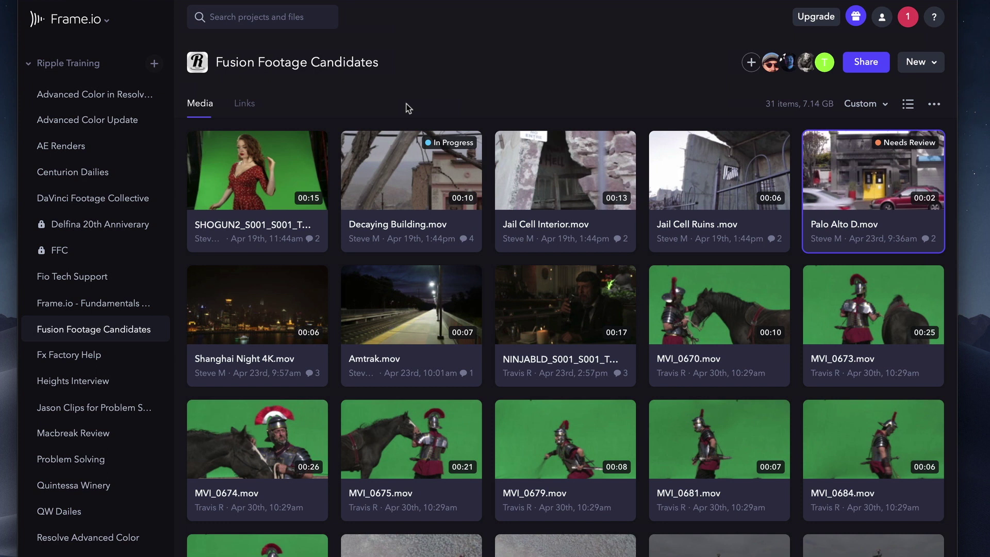
{"action": "left_click", "coordinate": [150, 65]}
{"action": "type", "text": "Marin Shots"}
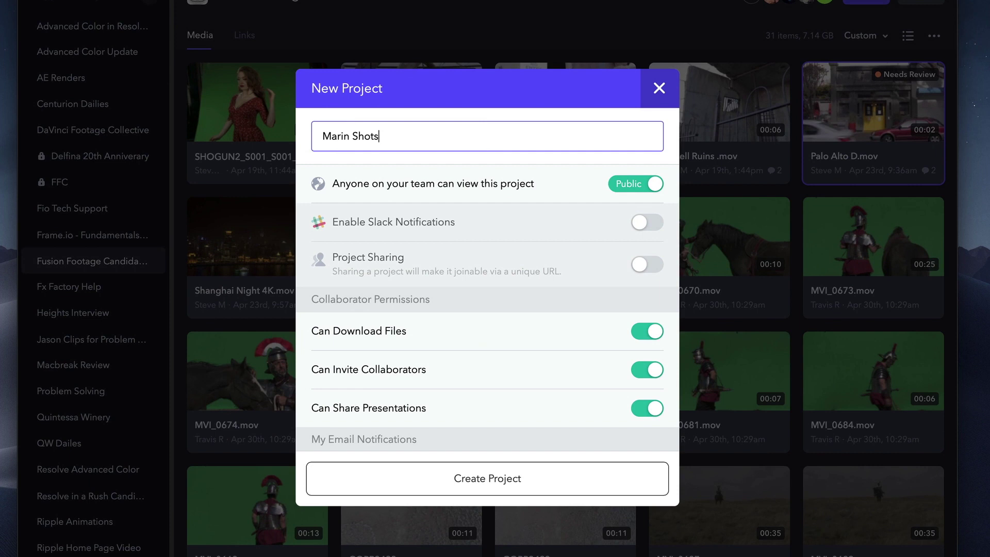
{"action": "left_click", "coordinate": [627, 189]}
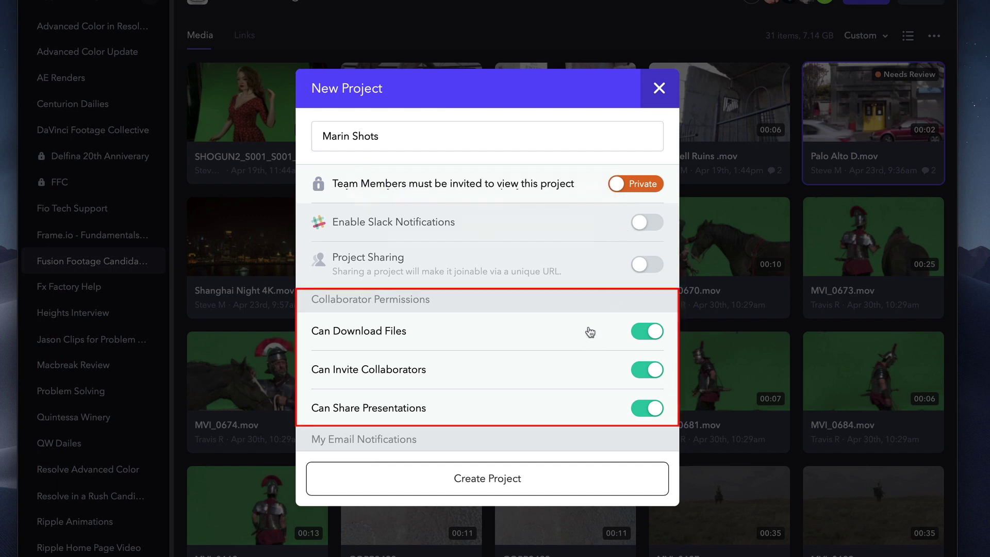
Turn off Can Download Files, Can Invite Collaborators and new-person-join emails, then create the project
{"action": "left_click", "coordinate": [640, 337]}
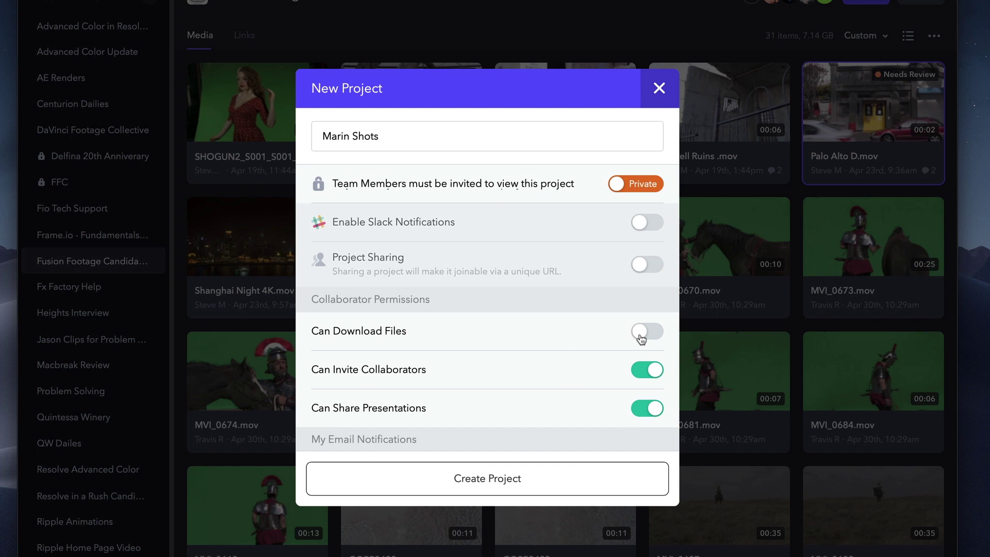
{"action": "left_click", "coordinate": [645, 374]}
{"action": "scroll", "coordinate": [547, 349], "scroll_direction": "down", "scroll_amount": 3}
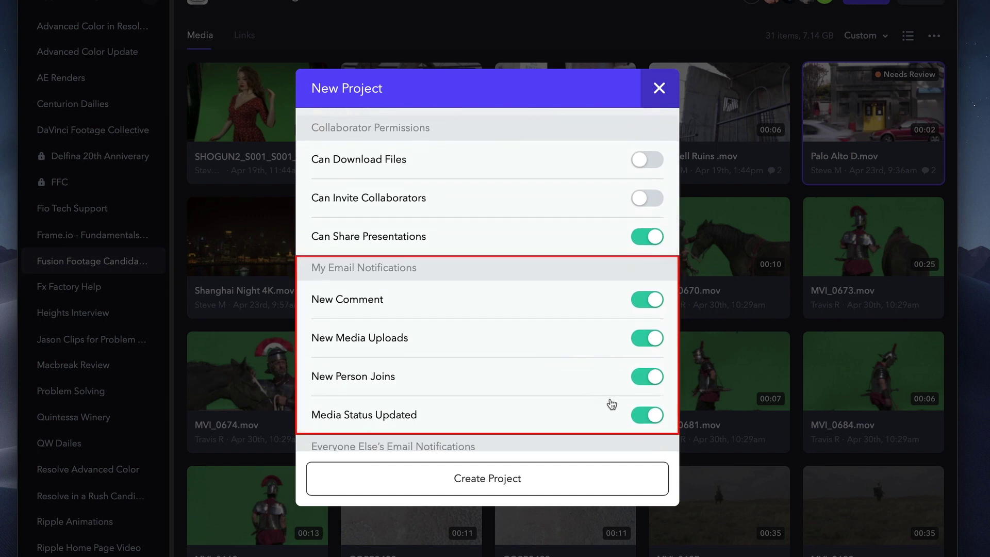
{"action": "scroll", "coordinate": [614, 410], "scroll_direction": "down", "scroll_amount": 1}
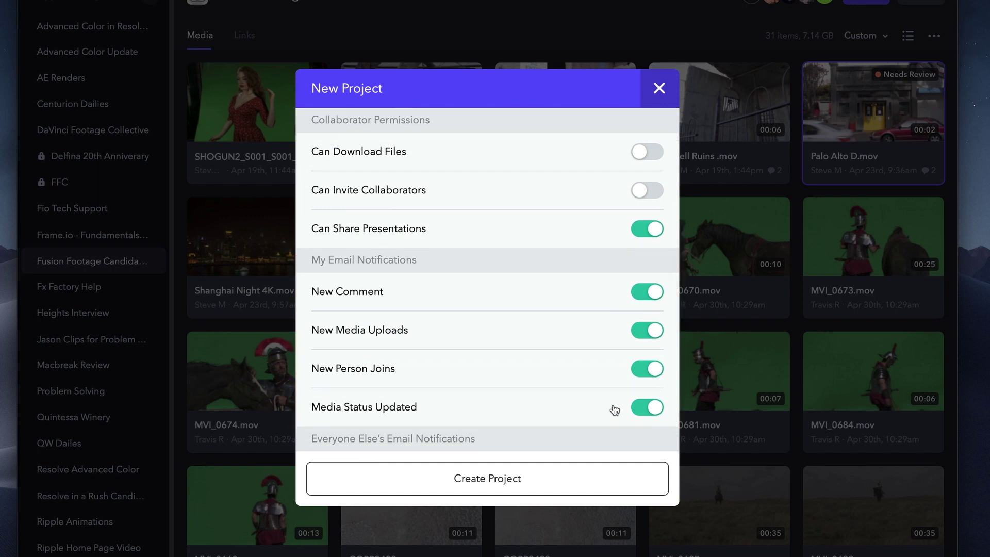
{"action": "scroll", "coordinate": [616, 410], "scroll_direction": "down", "scroll_amount": 4}
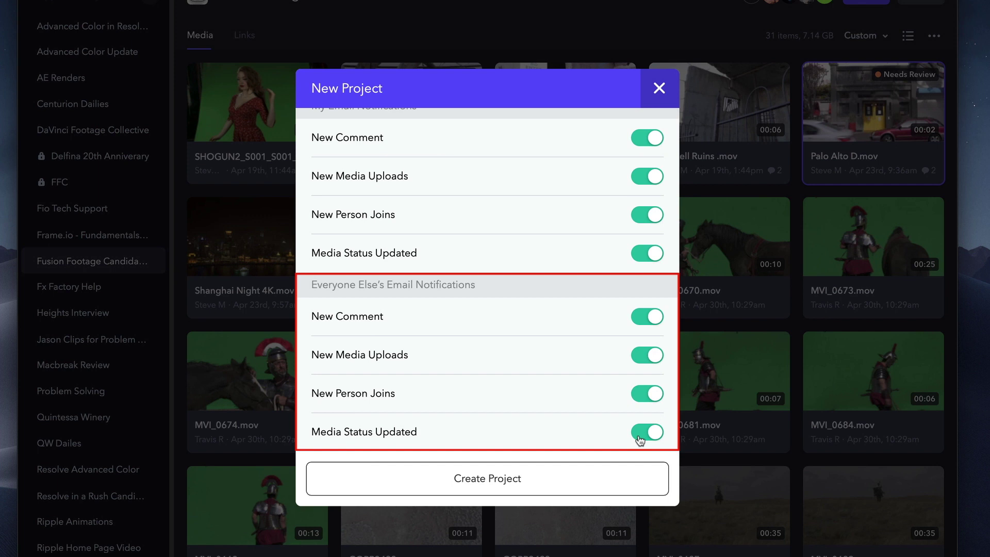
{"action": "left_click", "coordinate": [641, 396]}
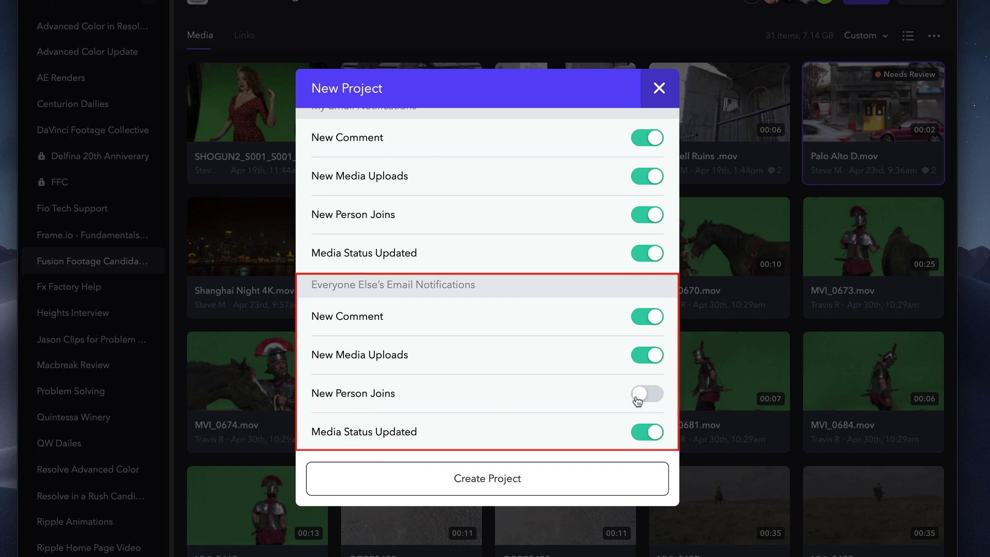
{"action": "left_click", "coordinate": [518, 482]}
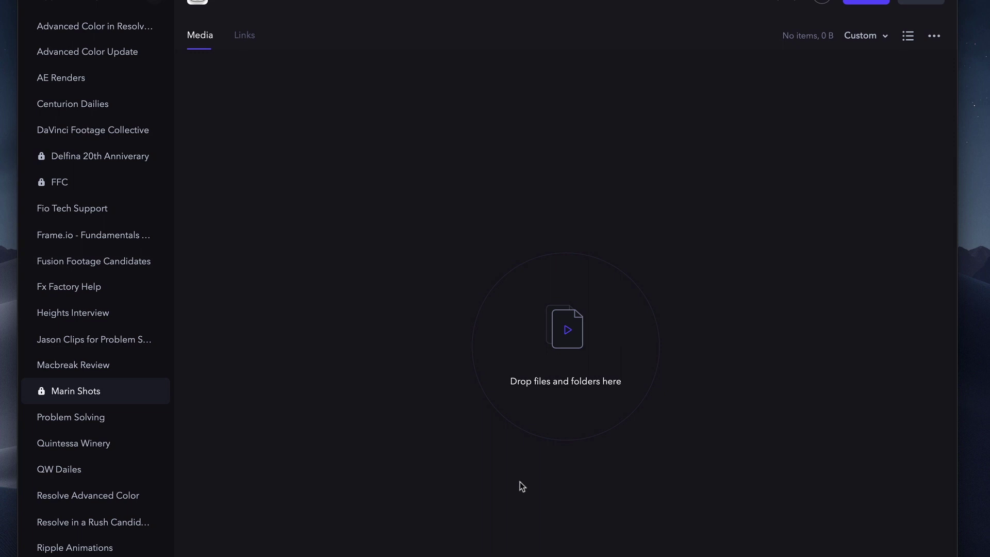
{"action": "left_click", "coordinate": [160, 391]}
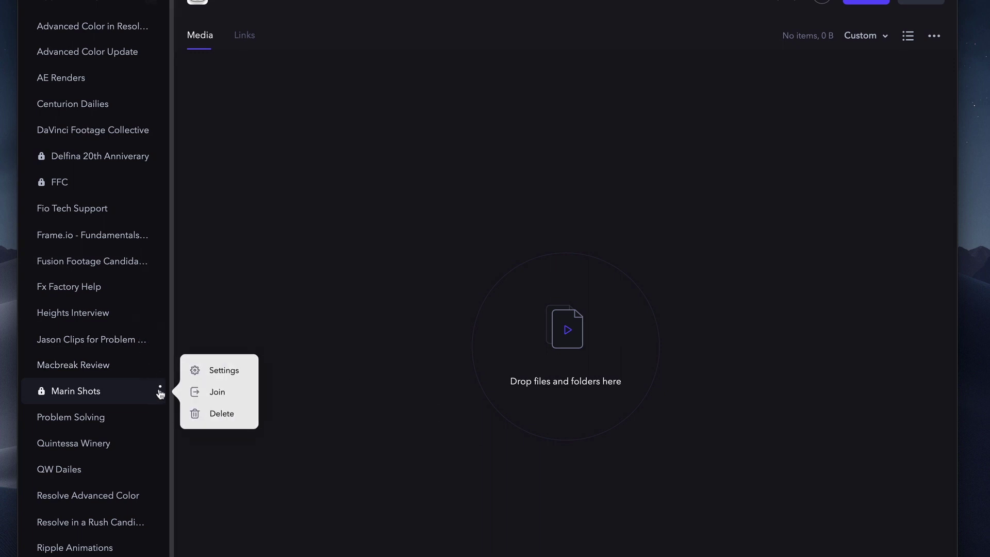
{"action": "left_click", "coordinate": [230, 375]}
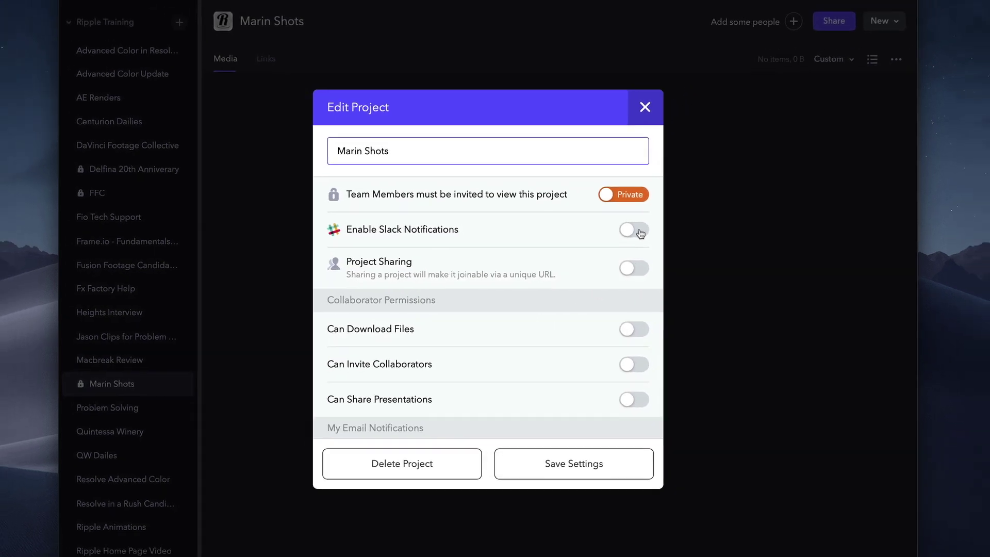
{"action": "left_click", "coordinate": [638, 232]}
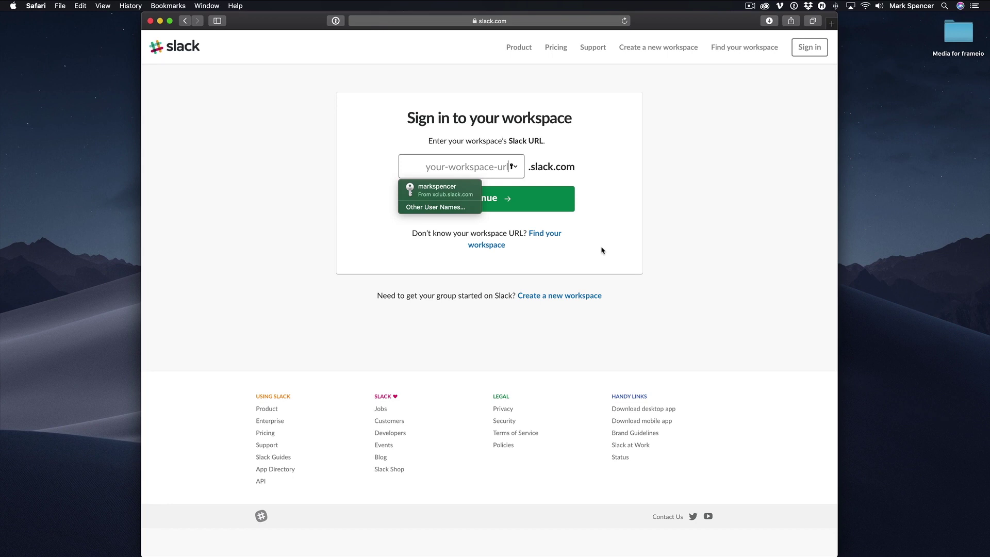
{"action": "left_click", "coordinate": [184, 21]}
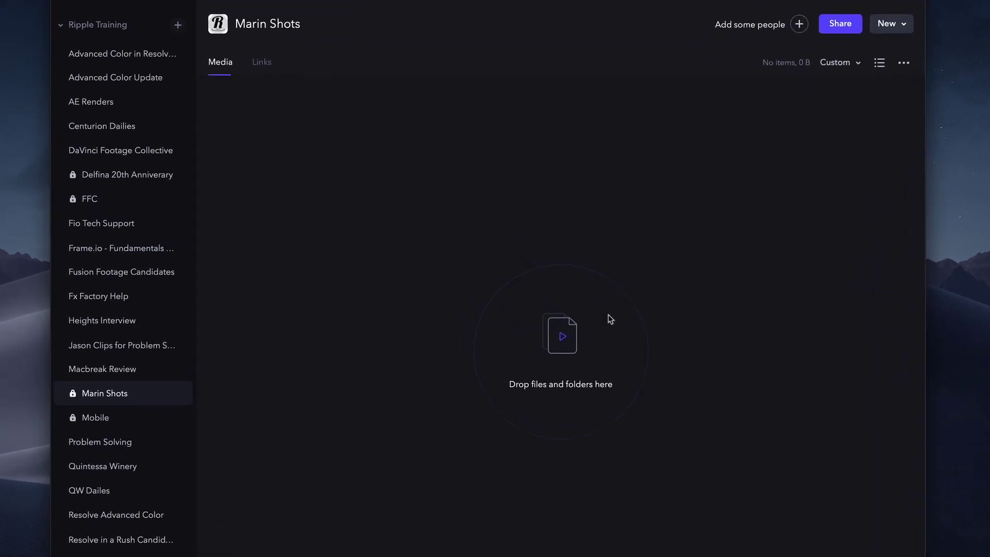
Collapse and re-expand the team's project list in the sidebar, then open the FFC project
{"action": "left_click", "coordinate": [184, 394]}
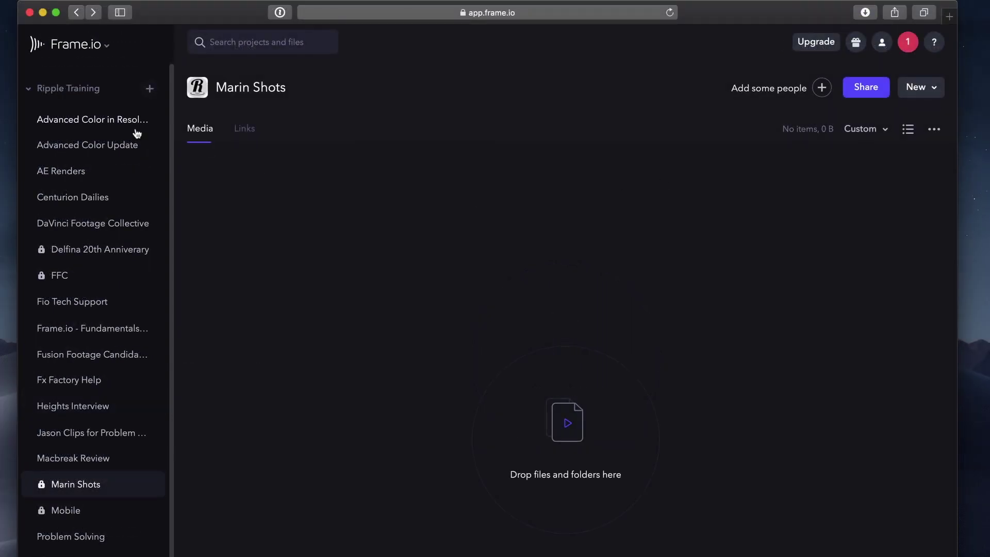
{"action": "left_click", "coordinate": [28, 91]}
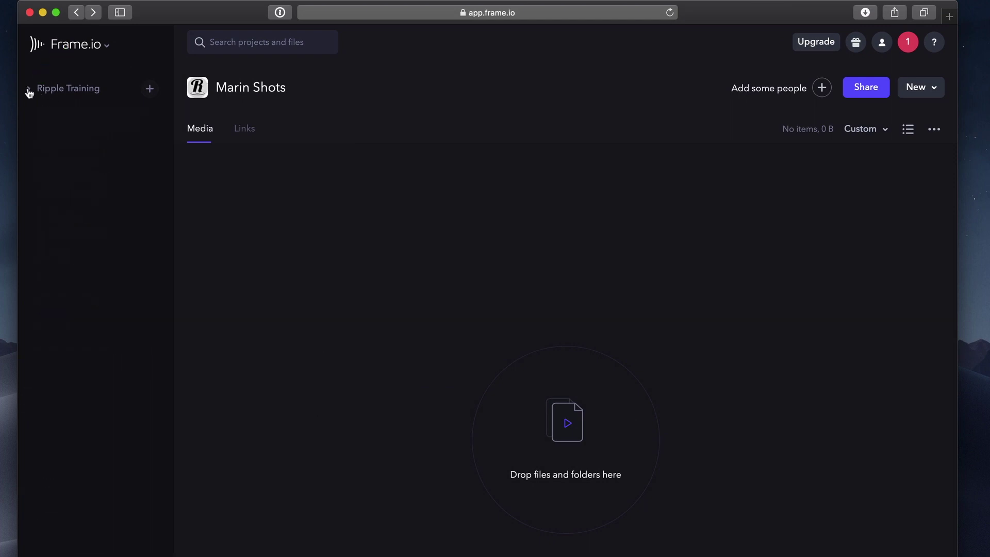
{"action": "left_click", "coordinate": [28, 90]}
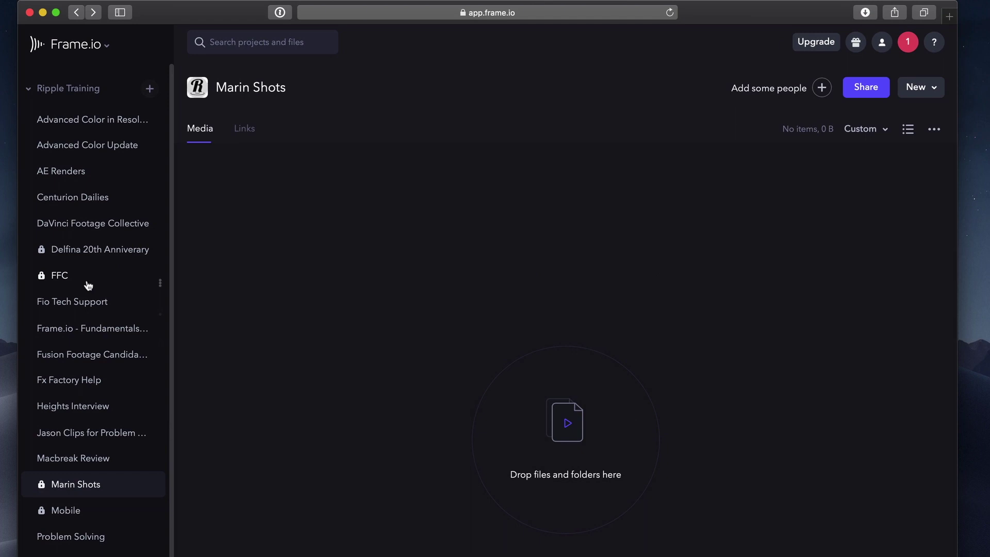
{"action": "left_click", "coordinate": [85, 279]}
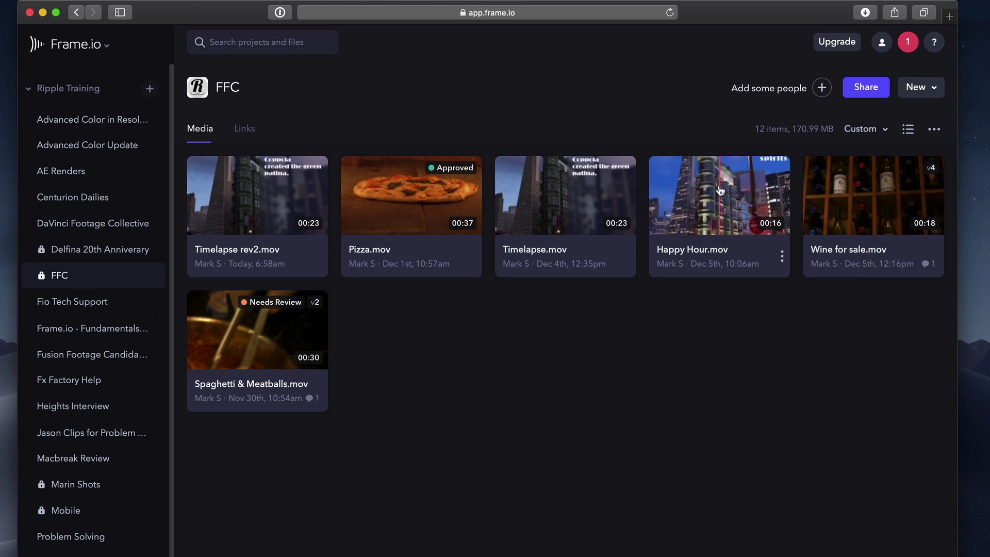
Move Happy Hour.mov ahead of Pizza.mov and stack Timelapse rev2 onto Timelapse.mov as version 2
{"action": "left_click_drag", "start_coordinate": [720, 191], "coordinate": [478, 214]}
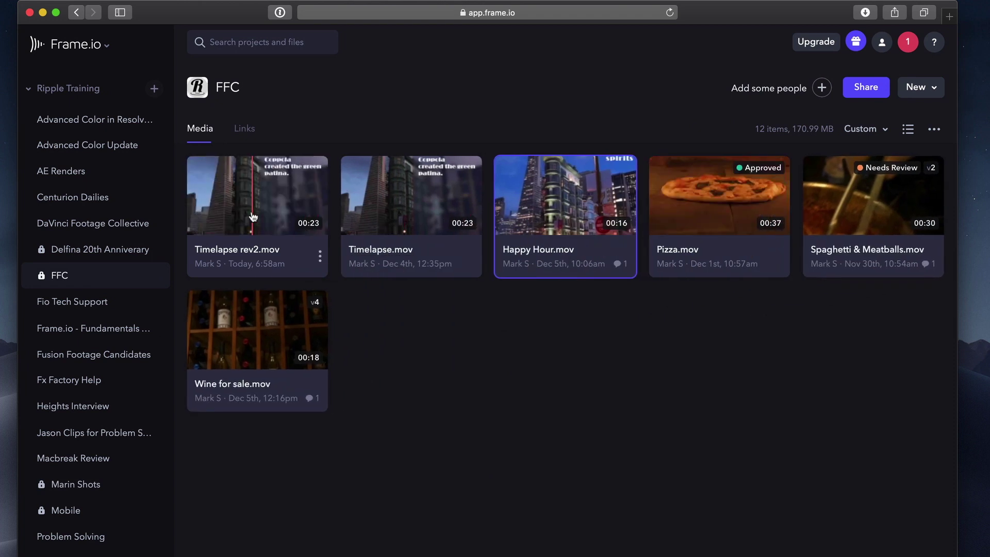
{"action": "left_click_drag", "start_coordinate": [274, 218], "coordinate": [390, 202]}
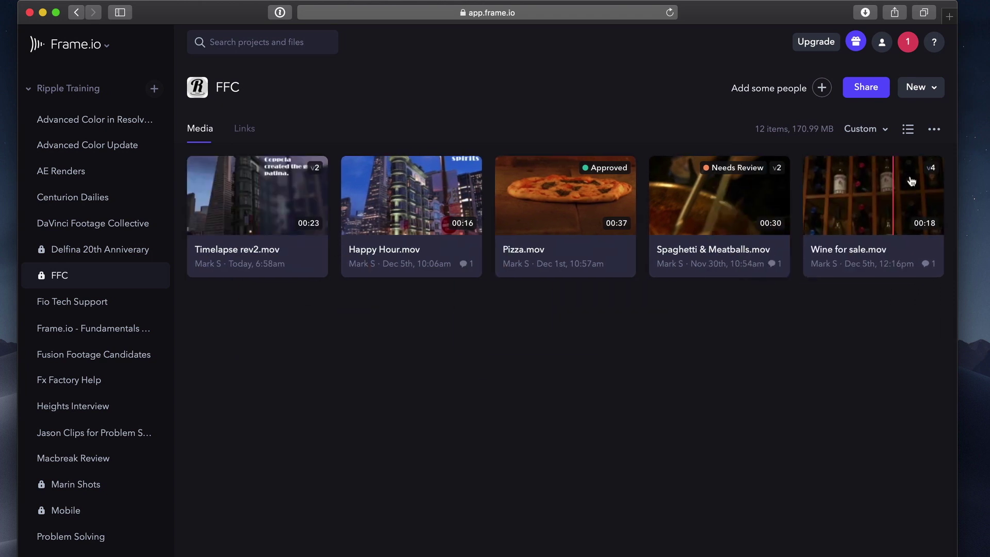
{"action": "left_click", "coordinate": [908, 129]}
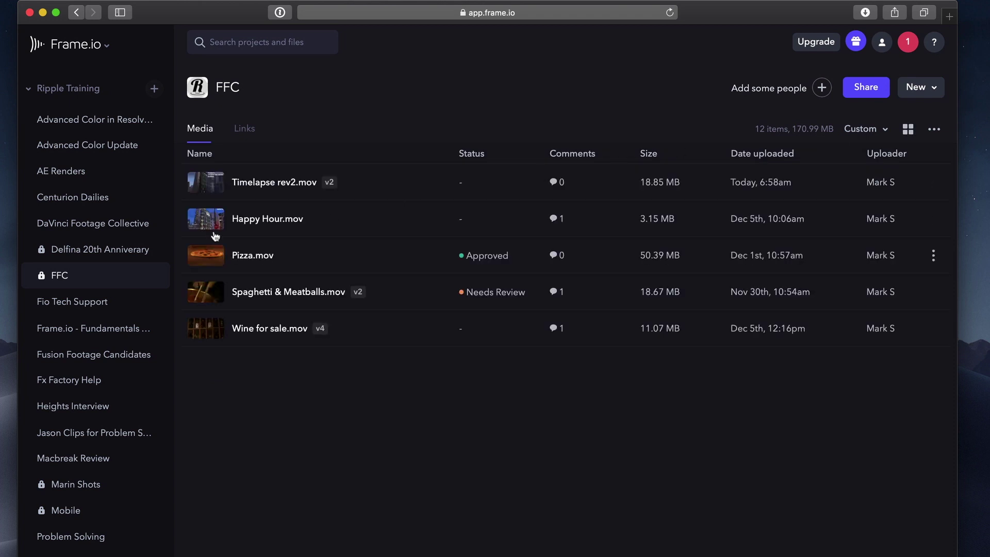
{"action": "left_click_drag", "start_coordinate": [209, 221], "coordinate": [213, 223]}
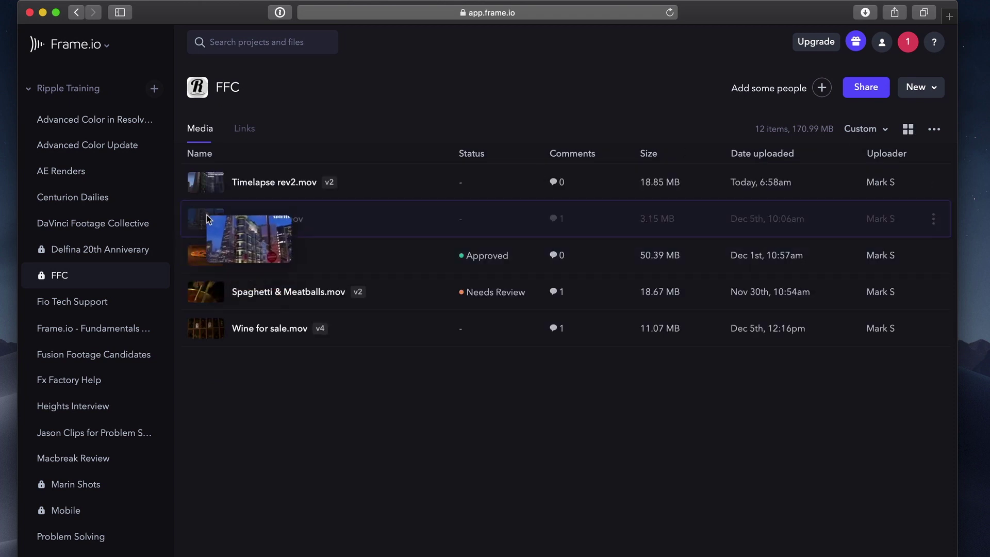
{"action": "left_click", "coordinate": [908, 129]}
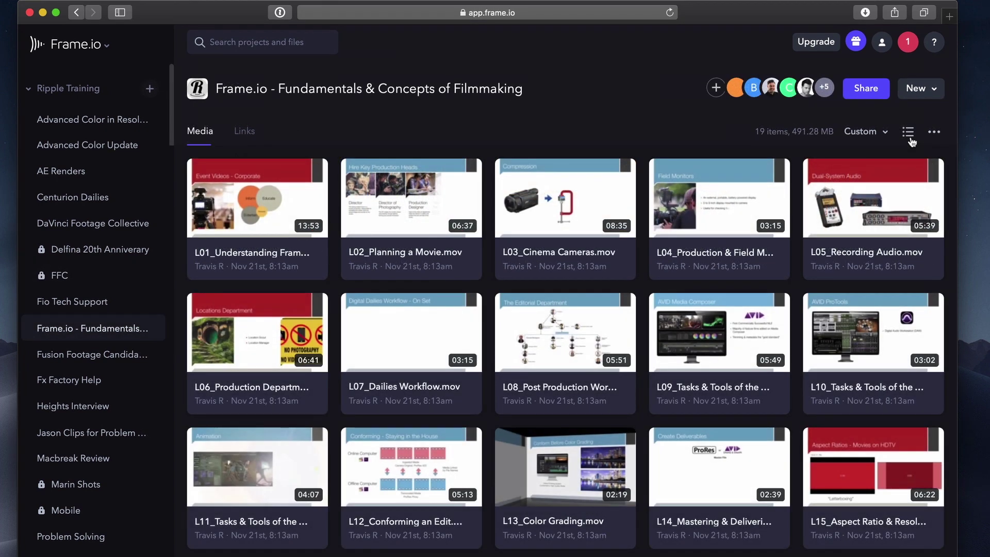
Sort the Fundamentals media by Name, then Size, and finally by Status
{"action": "left_click", "coordinate": [885, 132]}
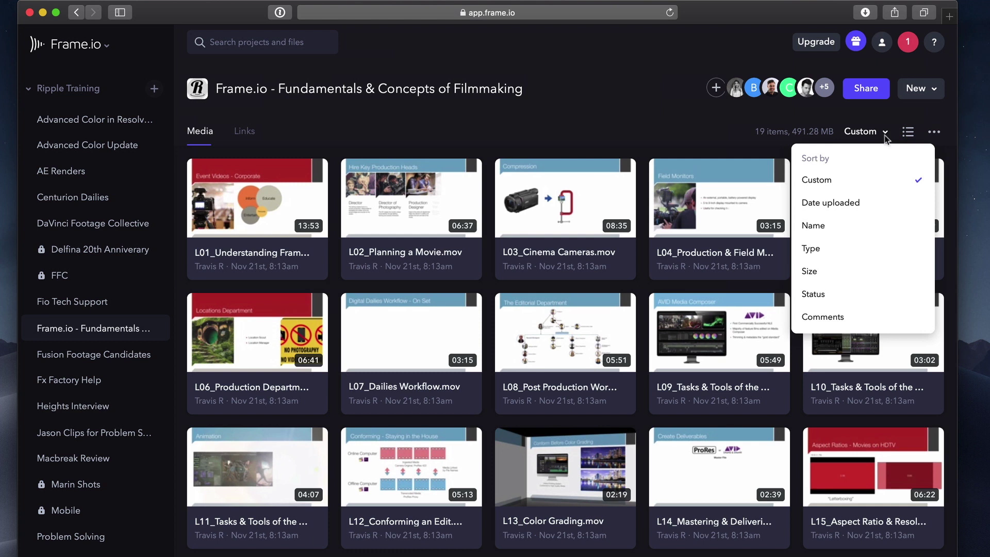
{"action": "left_click", "coordinate": [842, 229]}
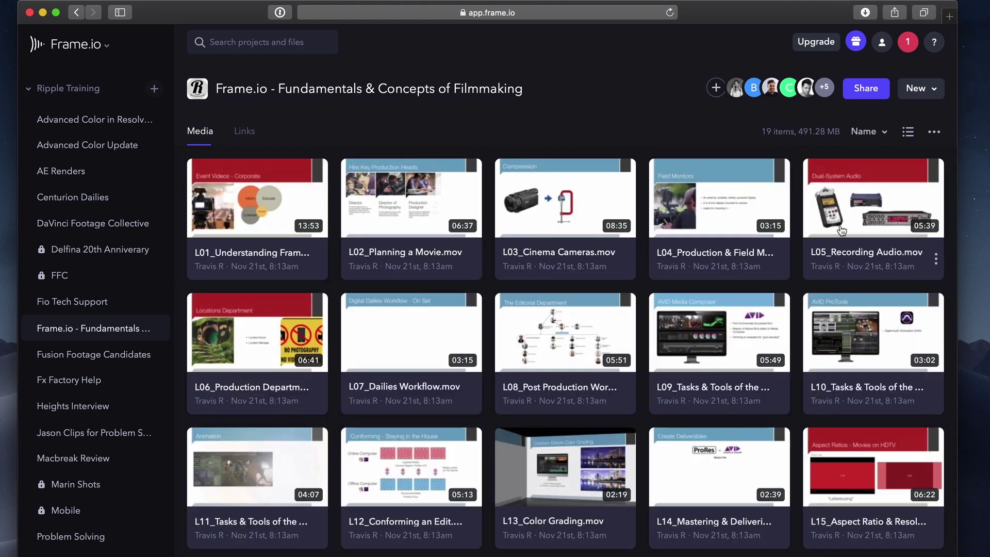
{"action": "left_click", "coordinate": [884, 133]}
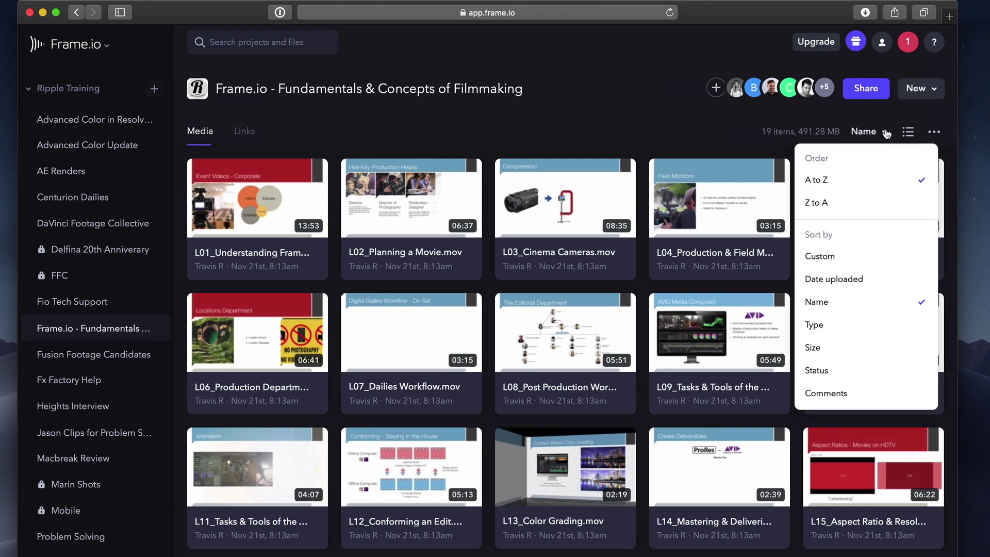
{"action": "left_click", "coordinate": [857, 347]}
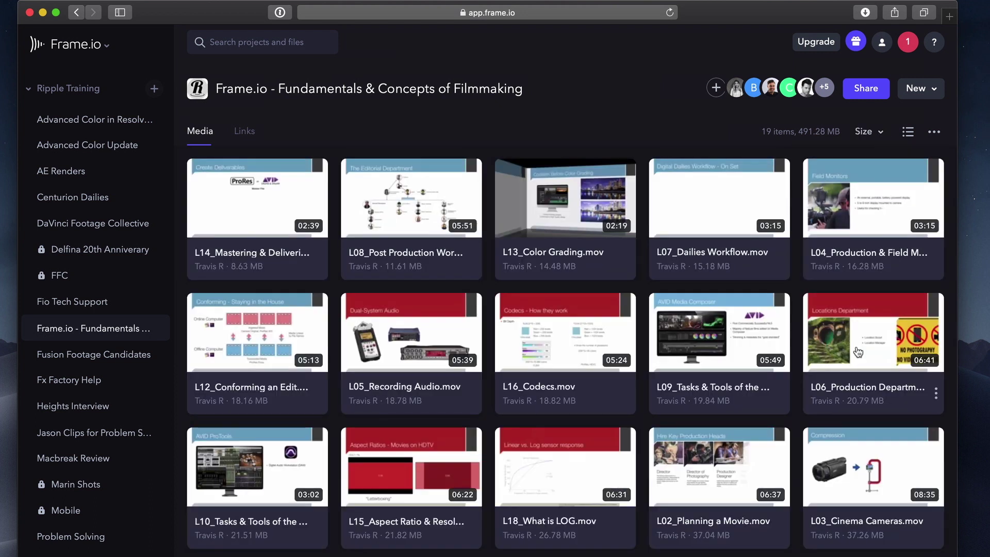
{"action": "left_click", "coordinate": [869, 133]}
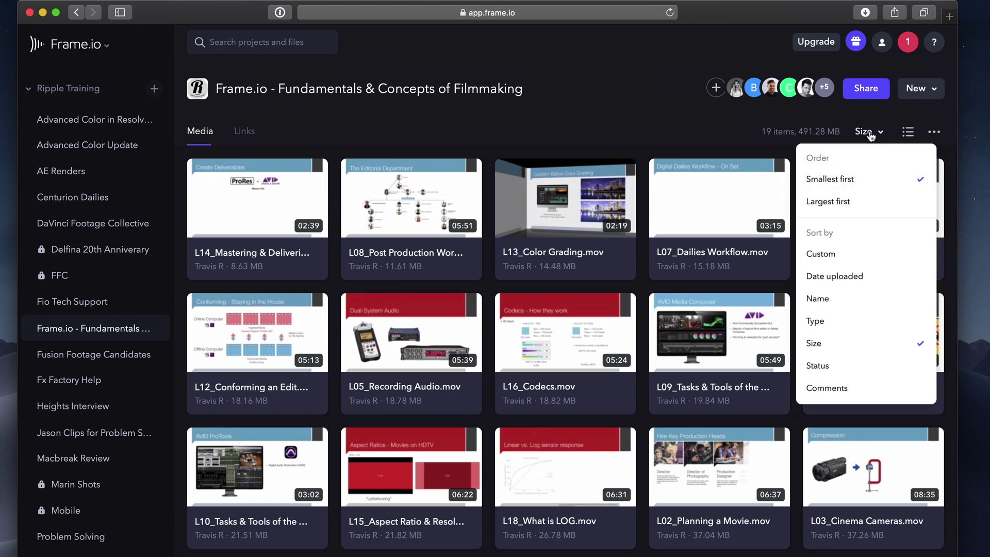
{"action": "left_click", "coordinate": [853, 369]}
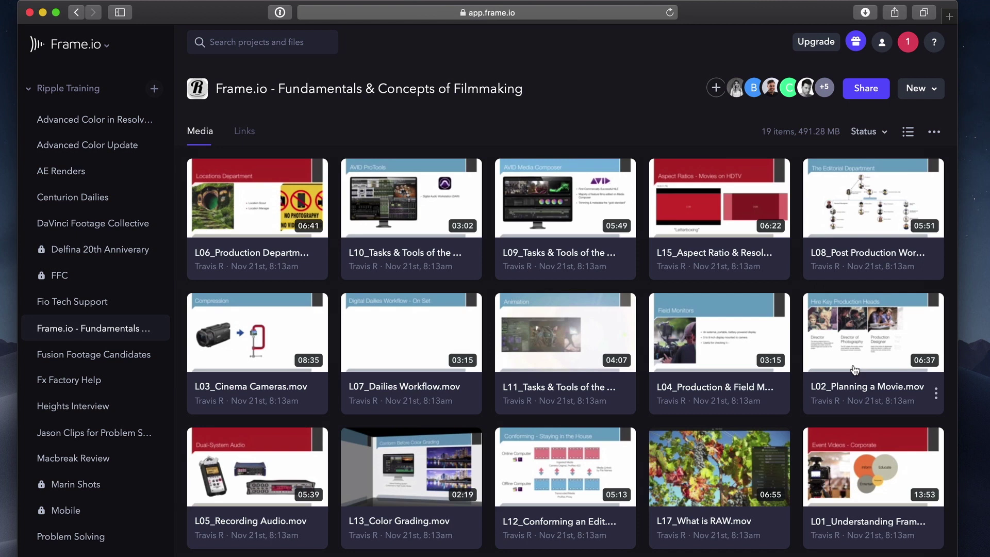
{"action": "left_click", "coordinate": [885, 133]}
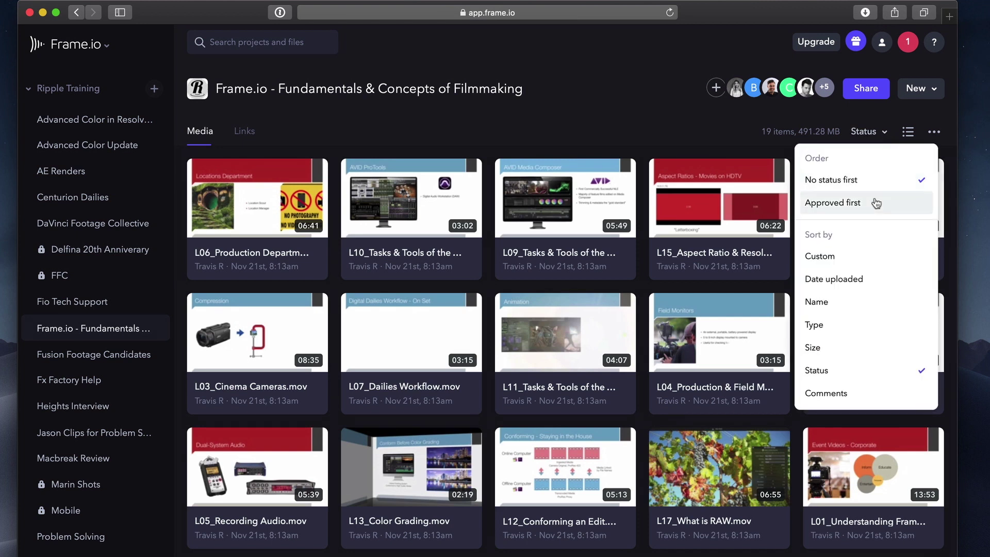
{"action": "left_click", "coordinate": [873, 133]}
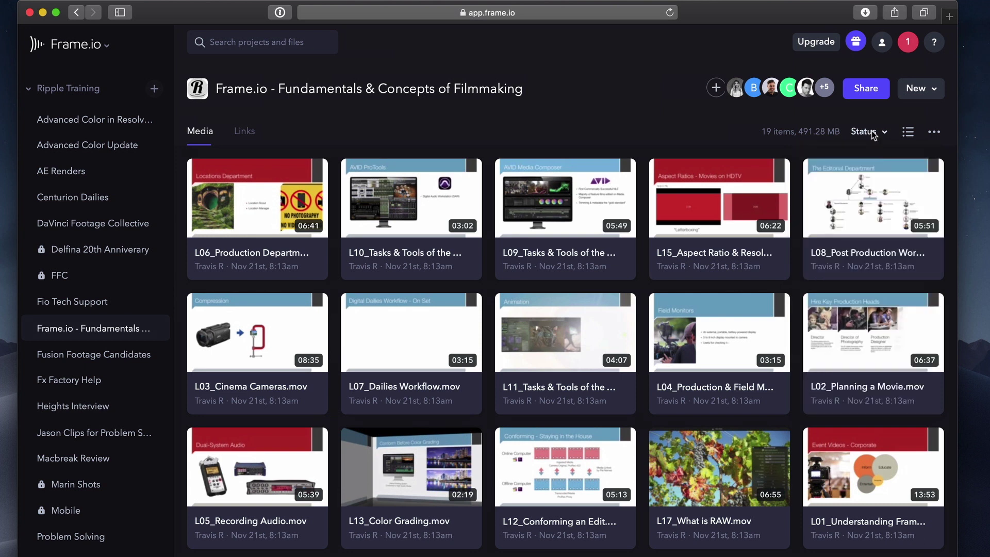
{"action": "left_click", "coordinate": [935, 133]}
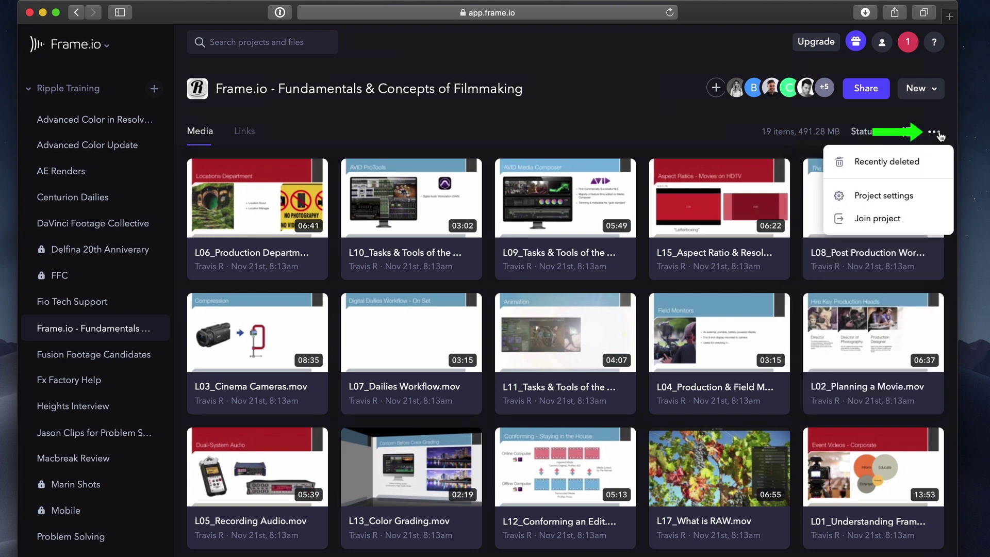
{"action": "left_click", "coordinate": [852, 161]}
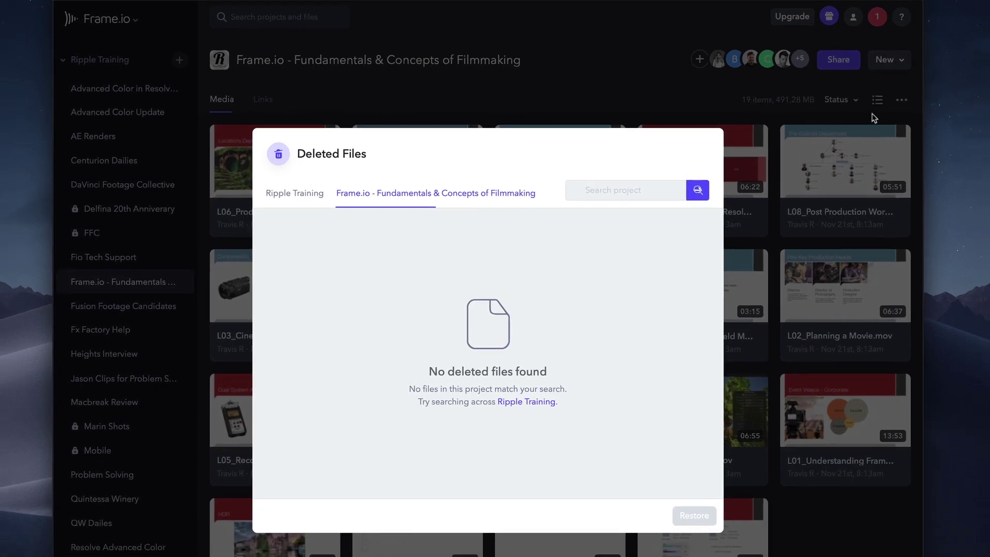
{"action": "left_click", "coordinate": [873, 118]}
{"action": "left_click", "coordinate": [901, 100]}
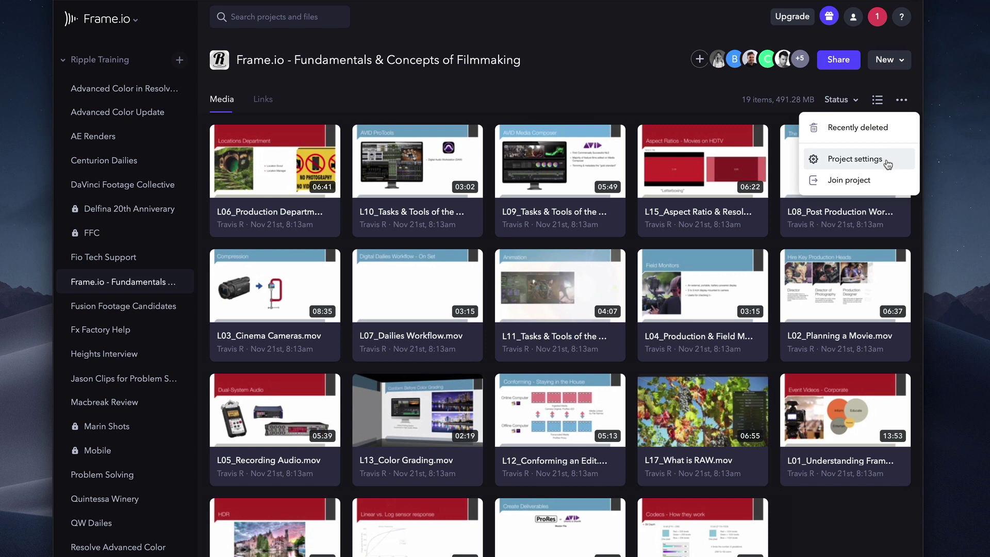
{"action": "left_click", "coordinate": [900, 103]}
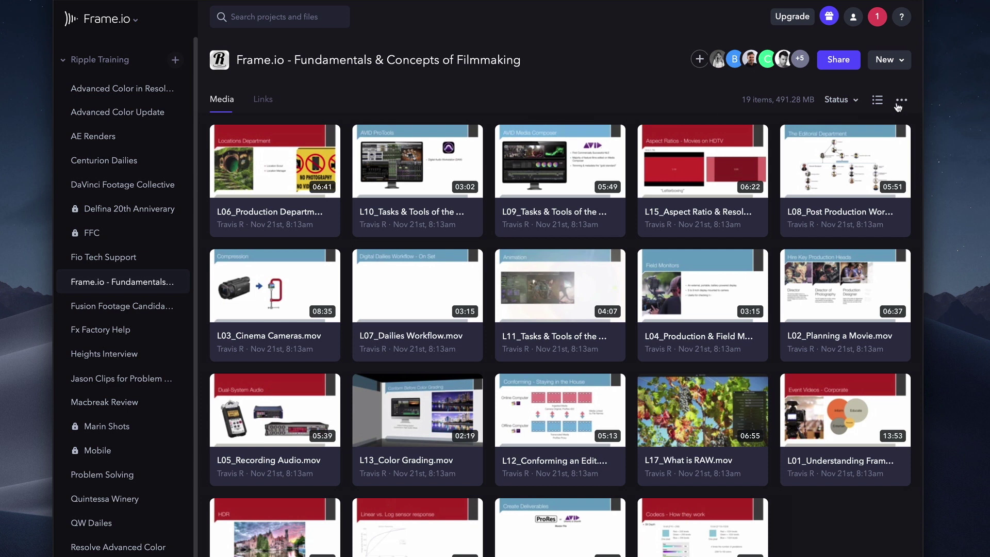
Create a new private folder named 'For internal review'
{"action": "left_click", "coordinate": [899, 60]}
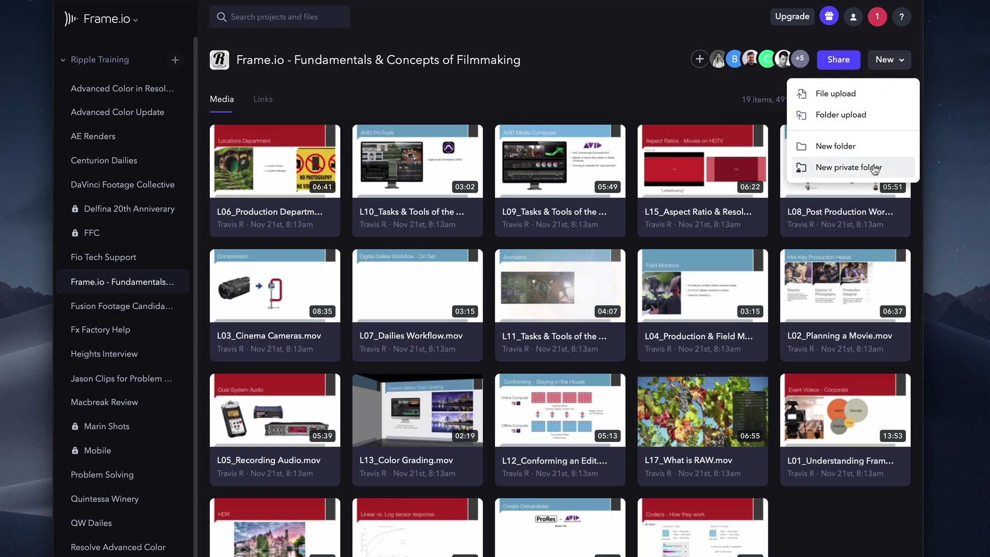
{"action": "left_click", "coordinate": [875, 168]}
{"action": "type", "text": "For in"}
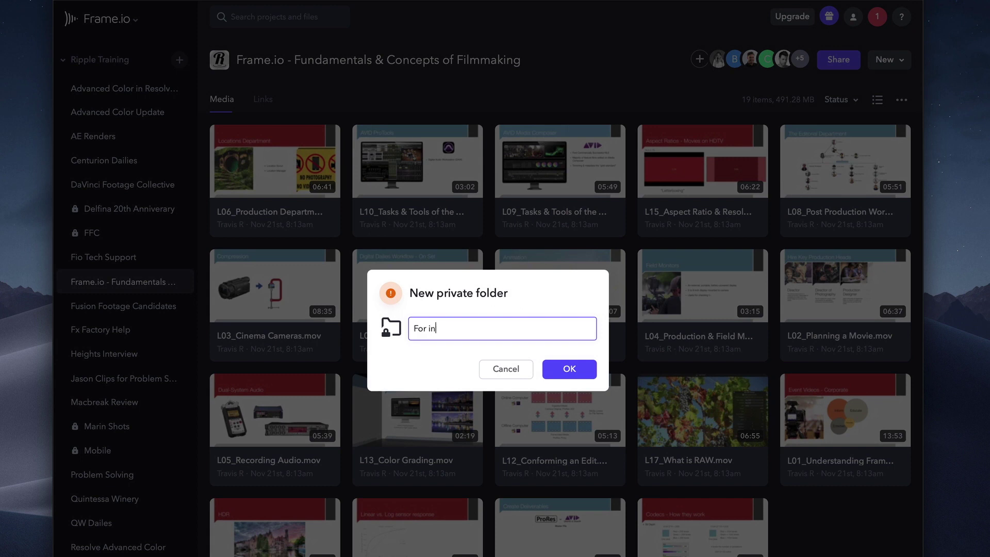
{"action": "type", "text": "ternal review"}
{"action": "left_click", "coordinate": [569, 369]}
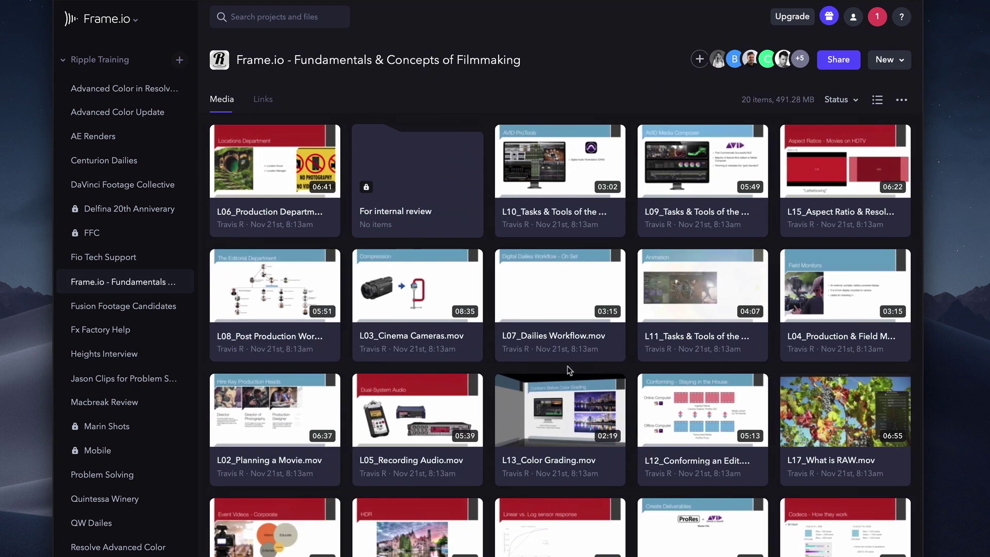
Select the L10, L11 and L03_Cinema Cameras.mov clips together
{"action": "left_click", "coordinate": [566, 158]}
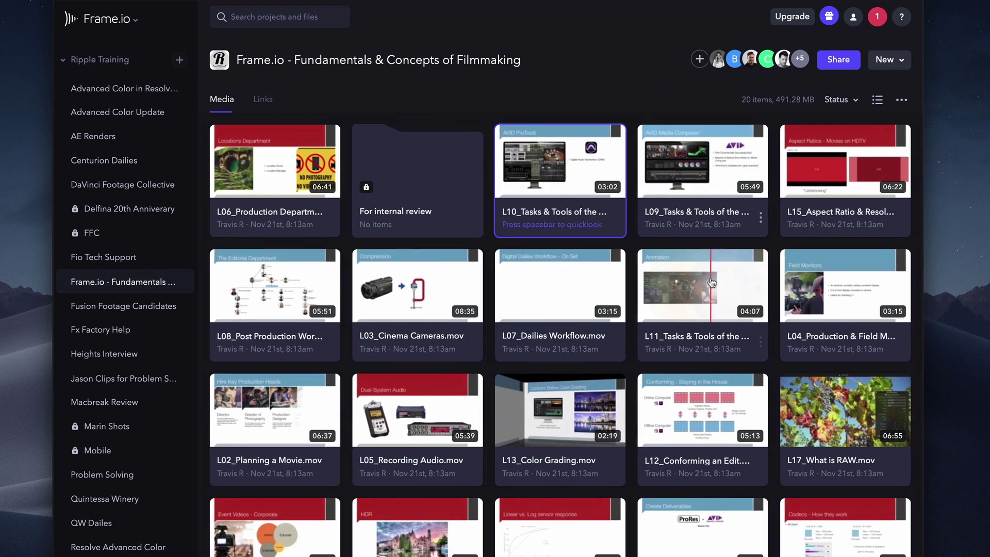
{"action": "left_click", "coordinate": [712, 283], "text": "super"}
{"action": "left_click", "coordinate": [427, 284], "text": "super"}
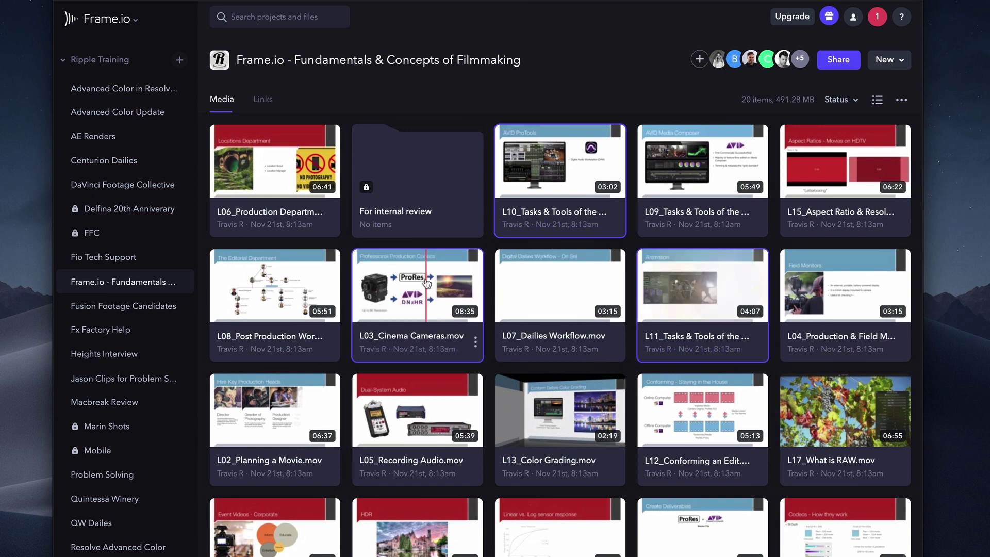
Make the three selected clips private, then revert them to non-private
{"action": "right_click", "coordinate": [427, 283]}
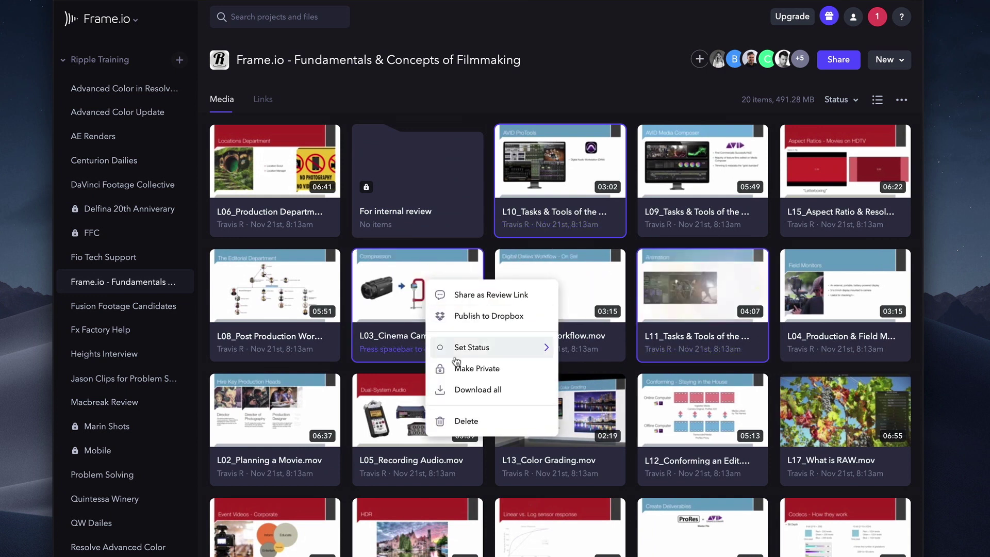
{"action": "left_click", "coordinate": [502, 371]}
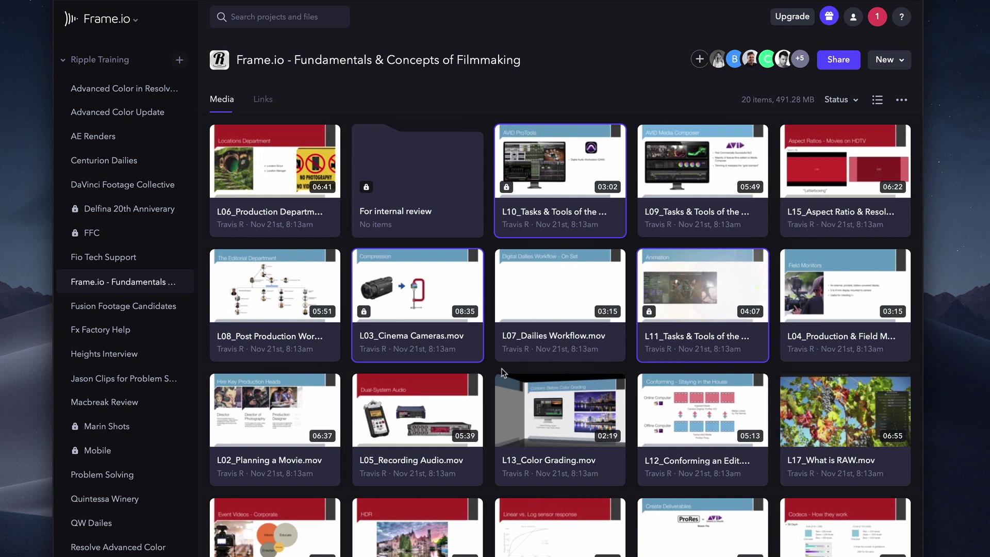
{"action": "right_click", "coordinate": [438, 310]}
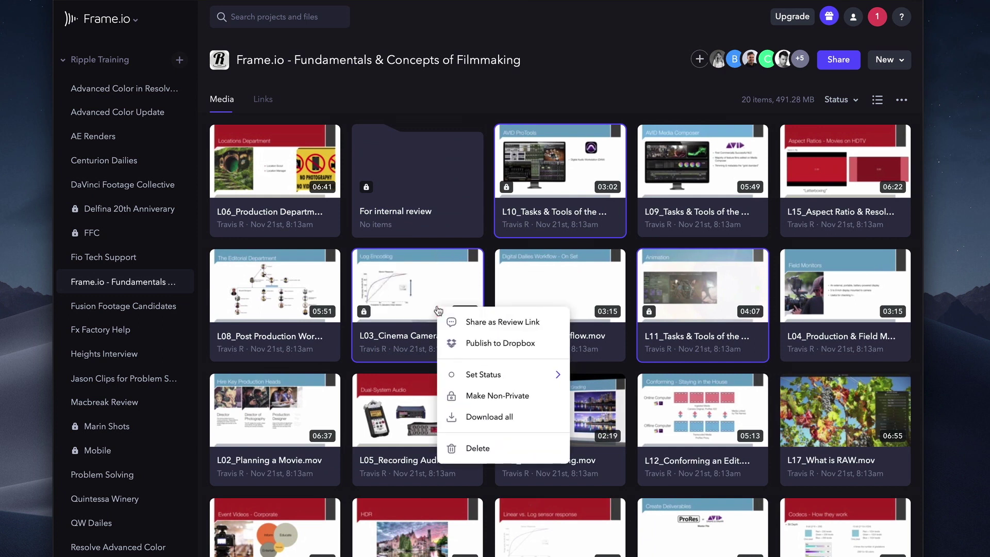
{"action": "left_click", "coordinate": [471, 395]}
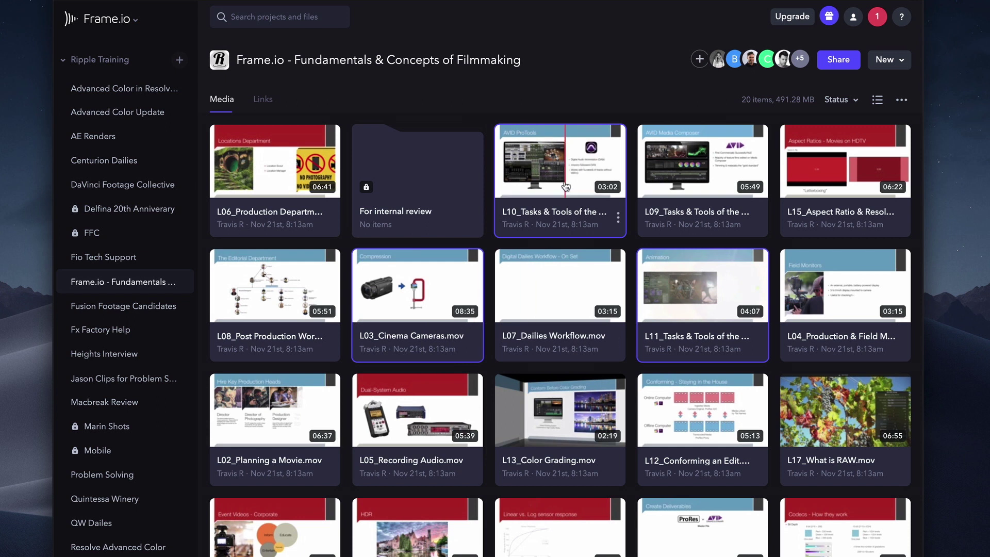
Drag the L10, L11 and L03 clips into the For internal review folder
{"action": "left_click_drag", "start_coordinate": [561, 170], "coordinate": [418, 185]}
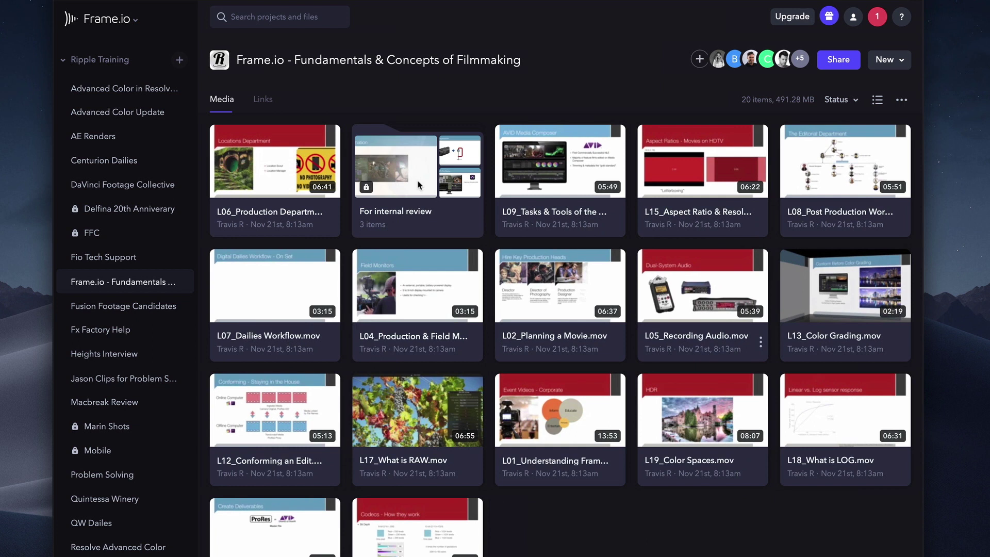
{"action": "right_click", "coordinate": [443, 214]}
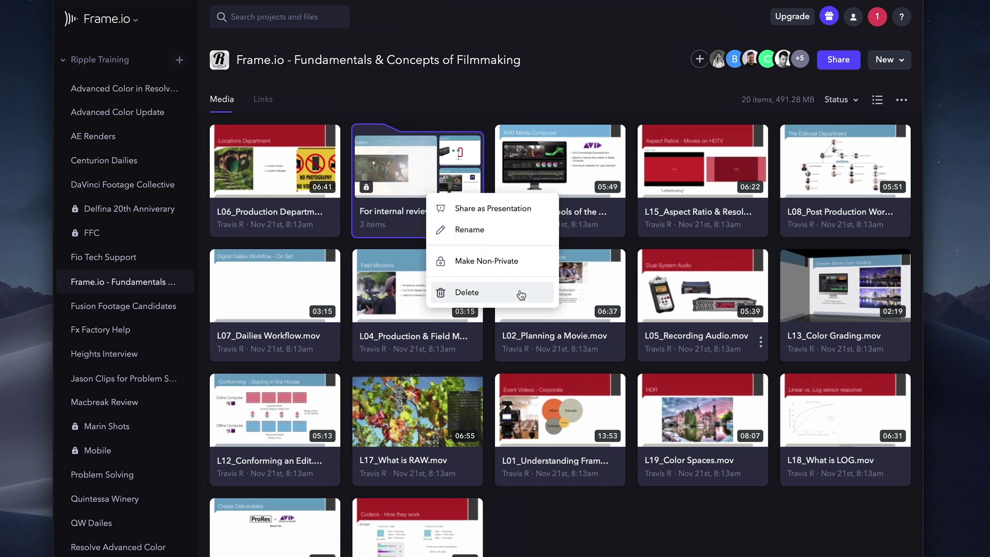
Move L03_Cinema Cameras.mov up one folder out of For internal review, then return to the project level
{"action": "left_click", "coordinate": [413, 171]}
{"action": "left_click", "coordinate": [413, 170]}
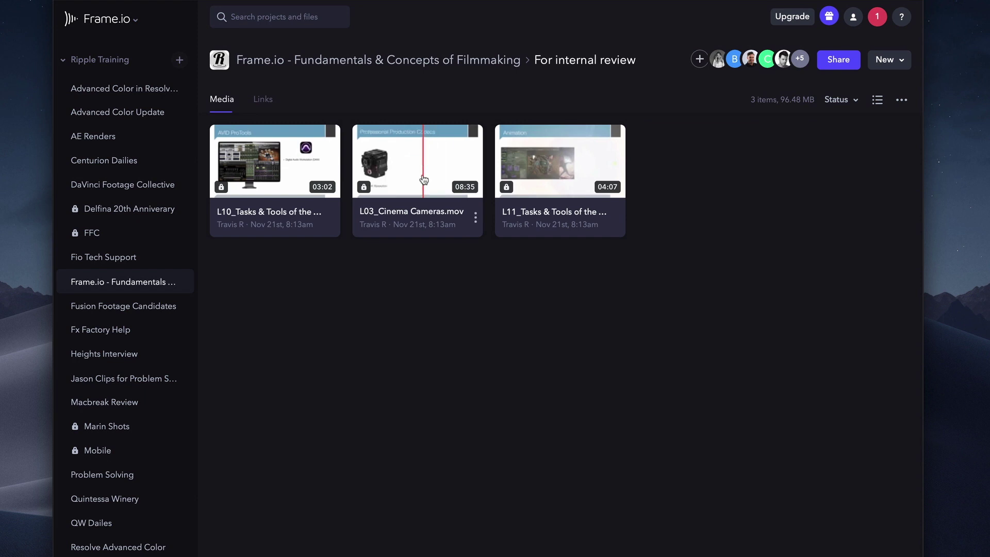
{"action": "right_click", "coordinate": [423, 179]}
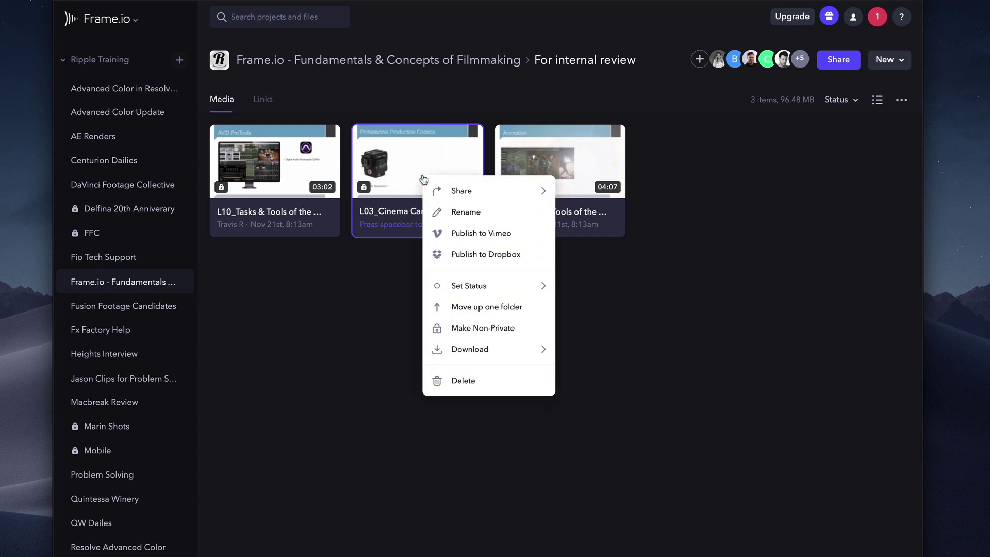
{"action": "left_click", "coordinate": [531, 309]}
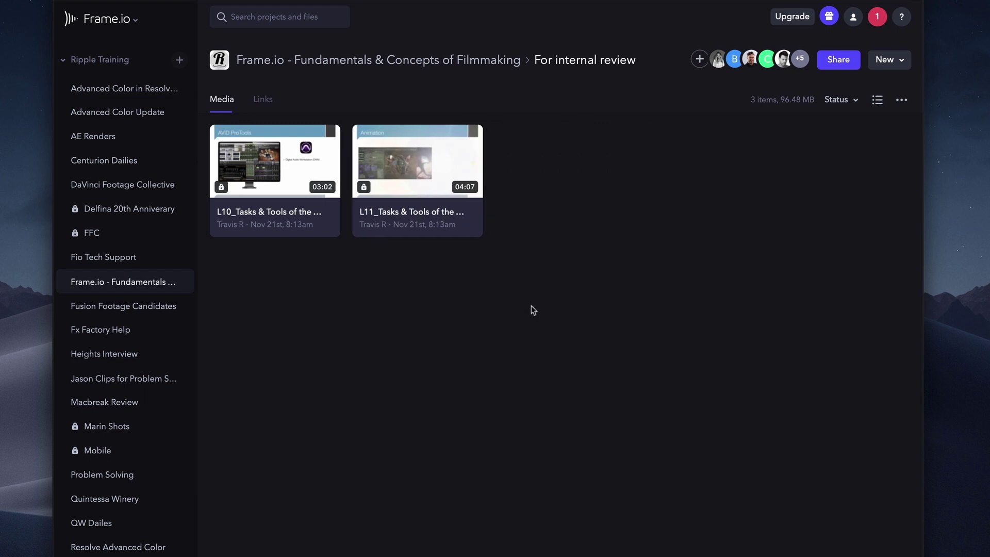
{"action": "left_click", "coordinate": [341, 63]}
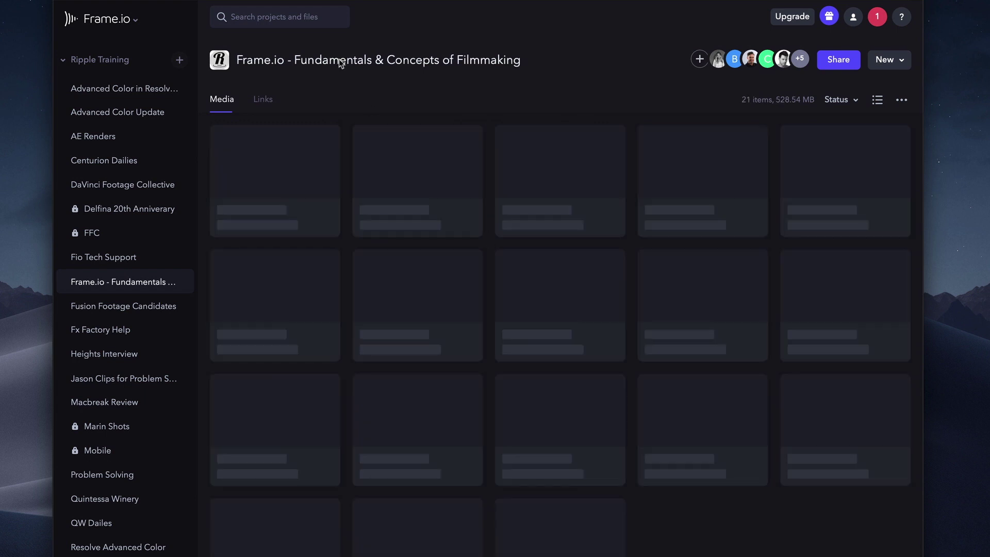